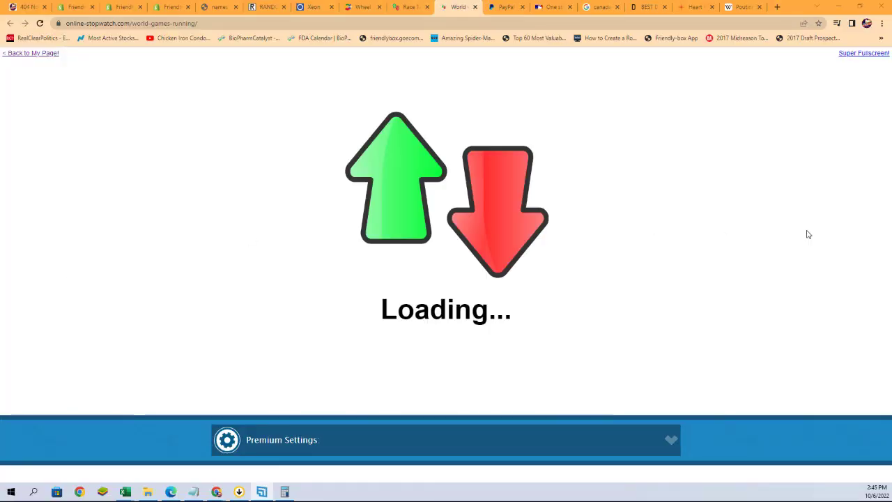
Step: Select and copy the top four owner names from the Notepad list
key("alt+Tab")
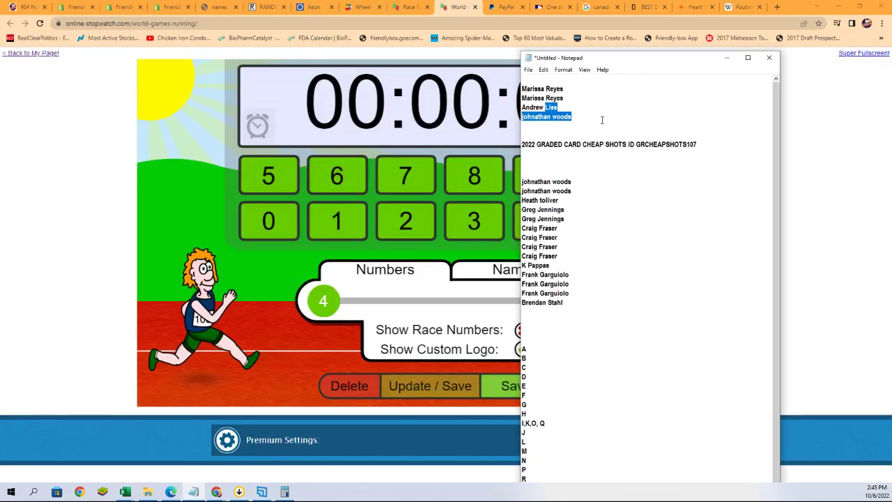
left_click(596, 121)
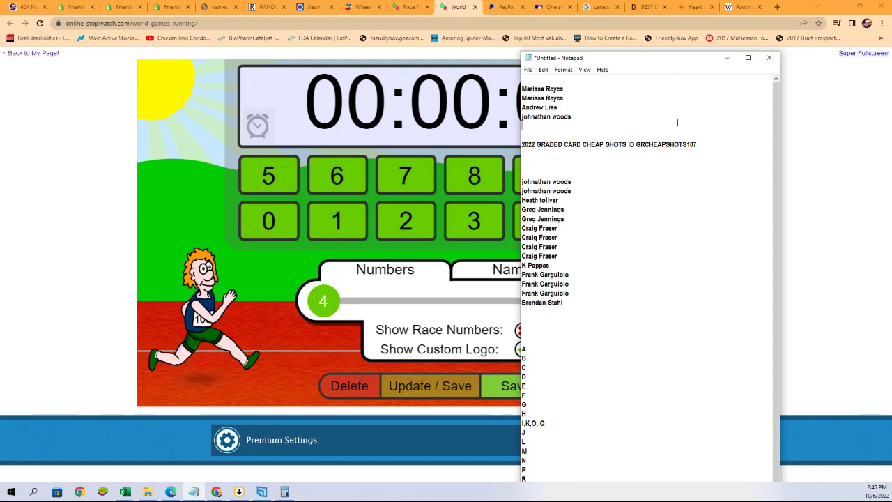
left_click_drag(586, 117, 522, 89)
right_click(541, 97)
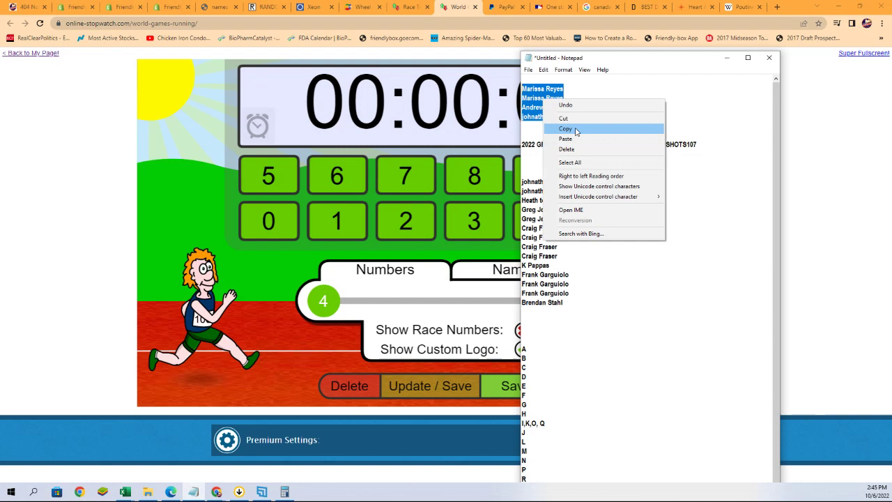
left_click(565, 130)
Step: Set a 30-second countdown and replace the five runner names with the four pasted owner names
left_click(459, 222)
left_click(279, 221)
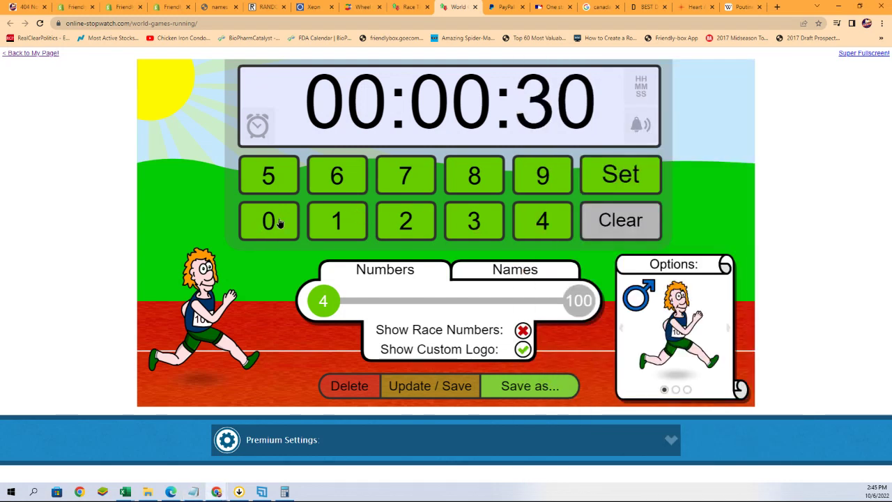
left_click(488, 272)
left_click(435, 298)
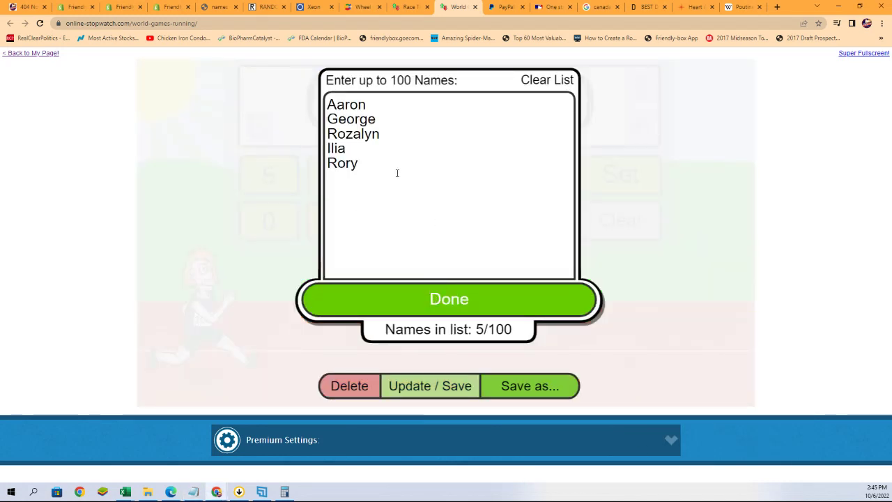
mouse_move(397, 173)
left_mouse_down()
mouse_move(334, 118)
mouse_move(328, 164)
mouse_move(326, 105)
left_mouse_up()
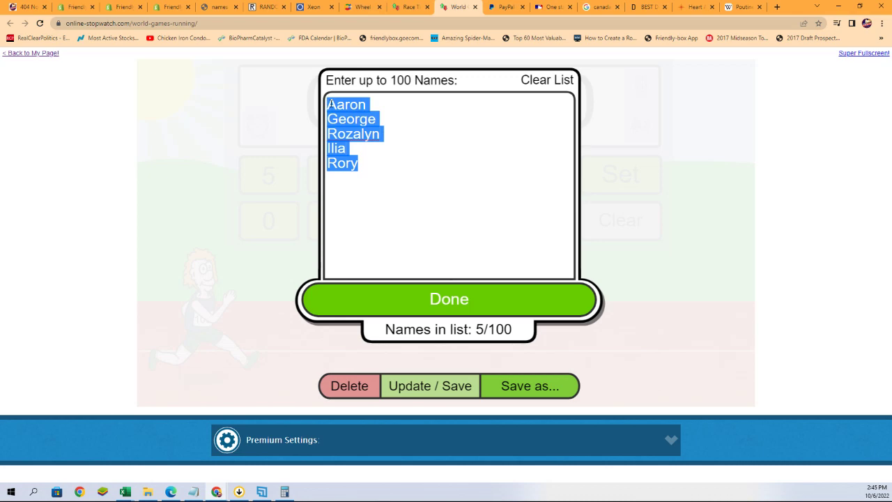
key("Delete")
key("ctrl+v")
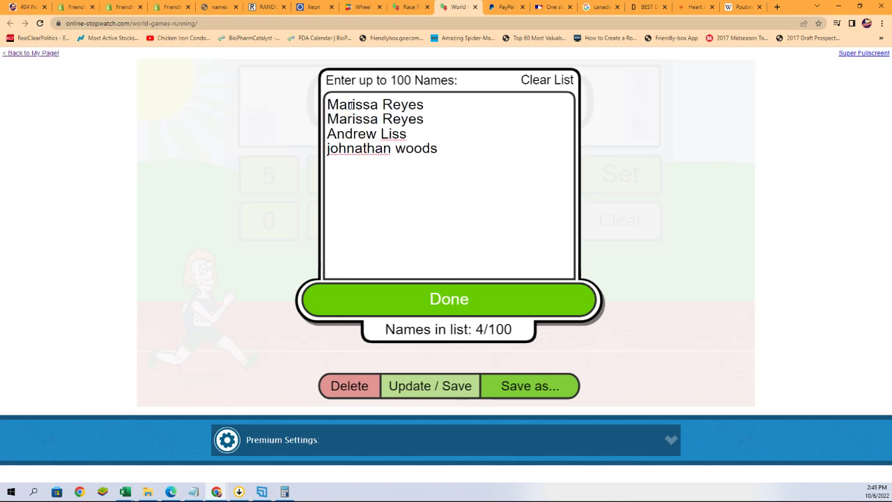
left_click(417, 301)
Step: Apply the 00:00:30 race, shuffle the runners' starting order and switch to fullscreen
left_click(583, 178)
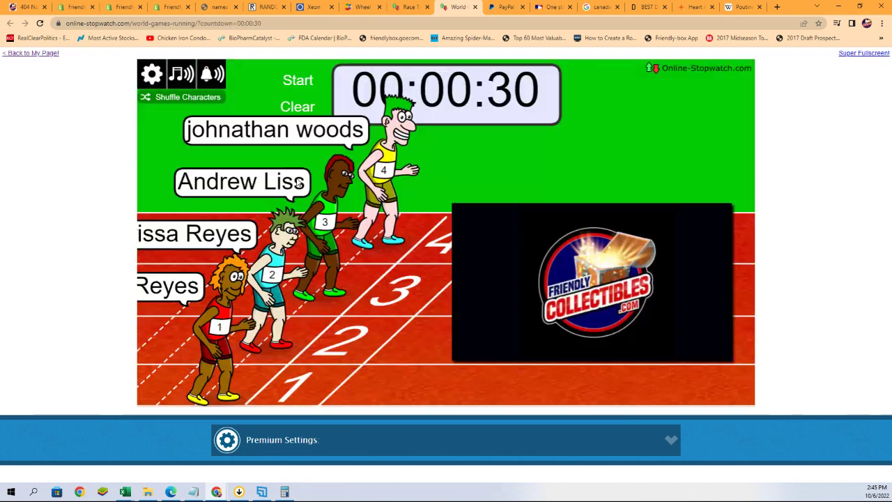
left_click(178, 98)
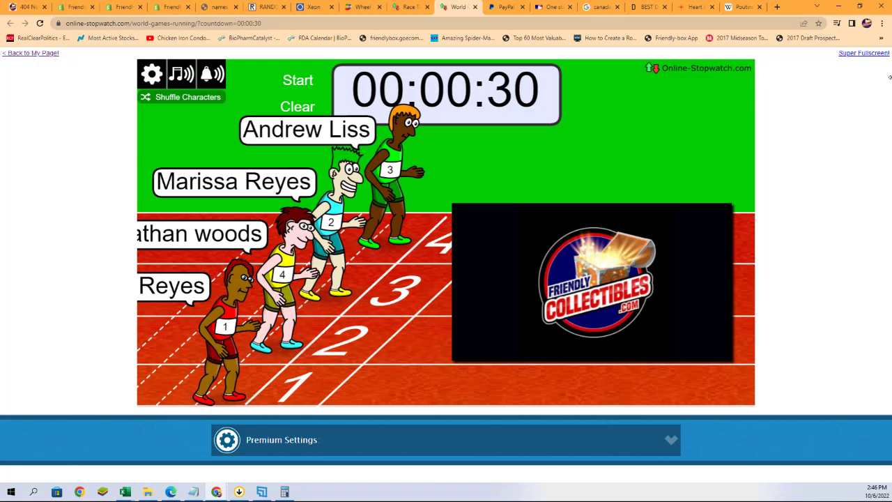
left_click(862, 54)
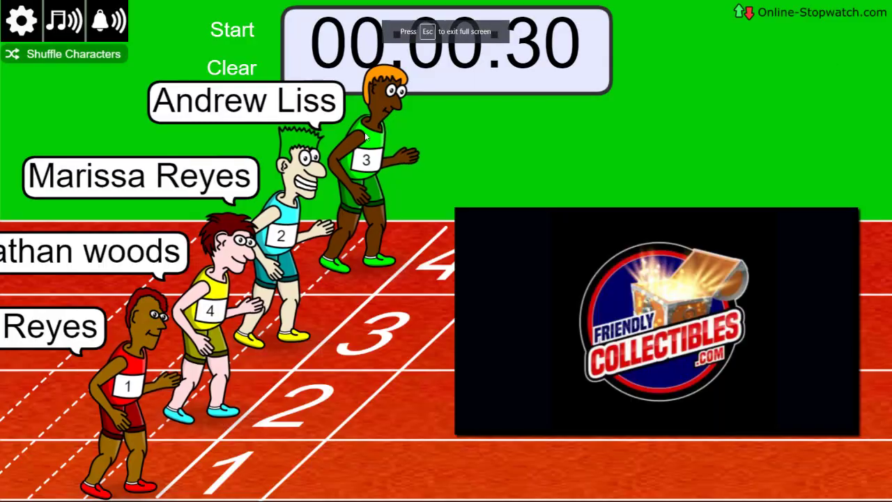
Step: Run the race down to 00:00:00, open the finishing places table and copy the 1st-place name
left_click(224, 30)
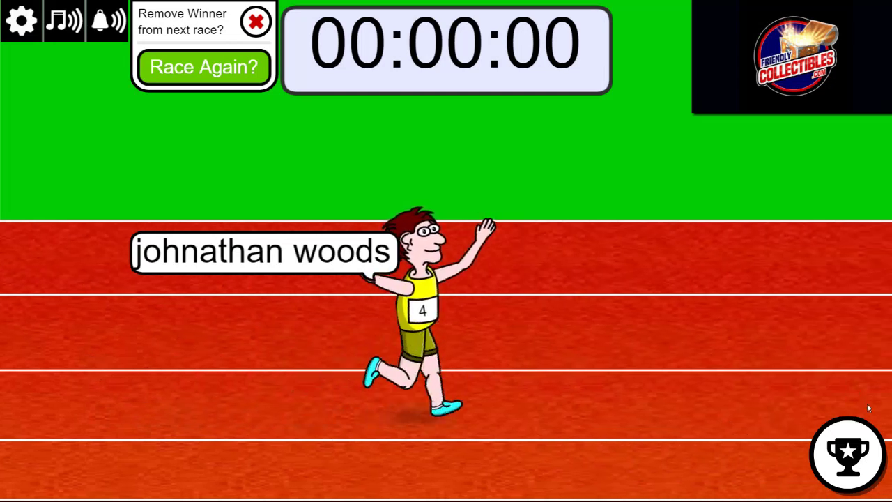
left_click(848, 452)
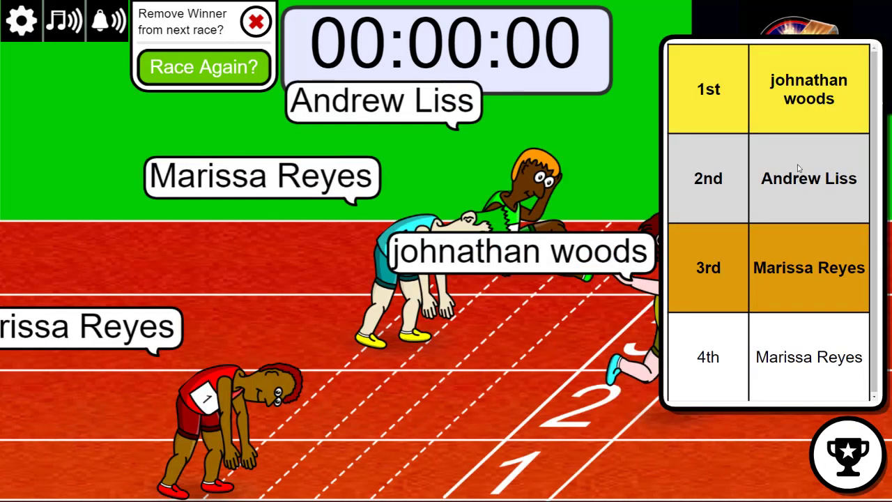
mouse_move(769, 81)
left_mouse_down()
mouse_move(850, 87)
mouse_move(836, 99)
left_mouse_up()
right_click(837, 99)
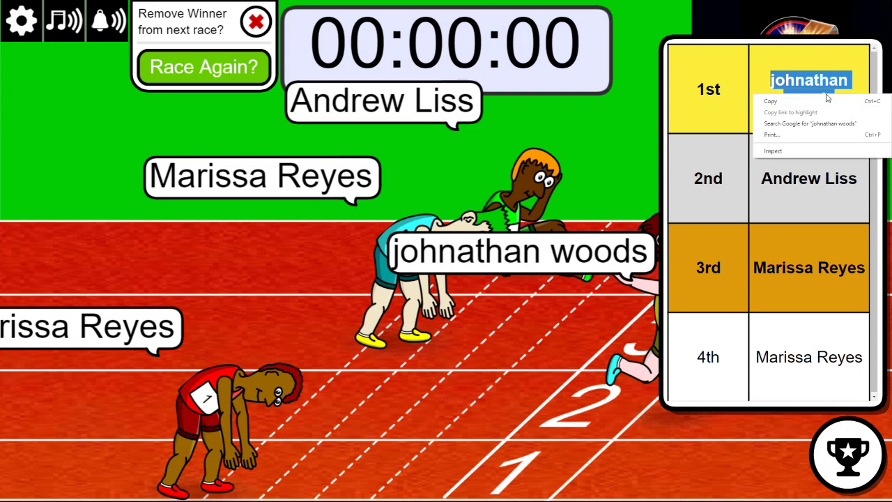
left_click(826, 99)
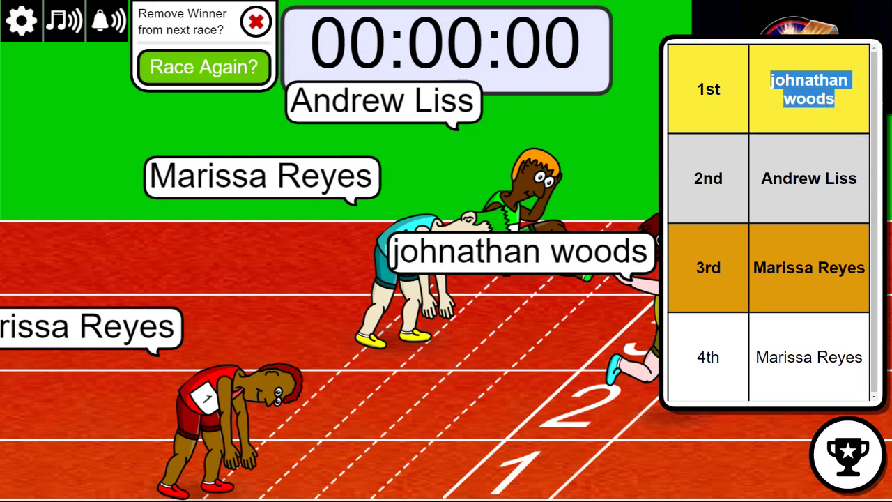
Step: In Notepad, add four new lines below the list, each holding the winner's name
key("alt+Tab")
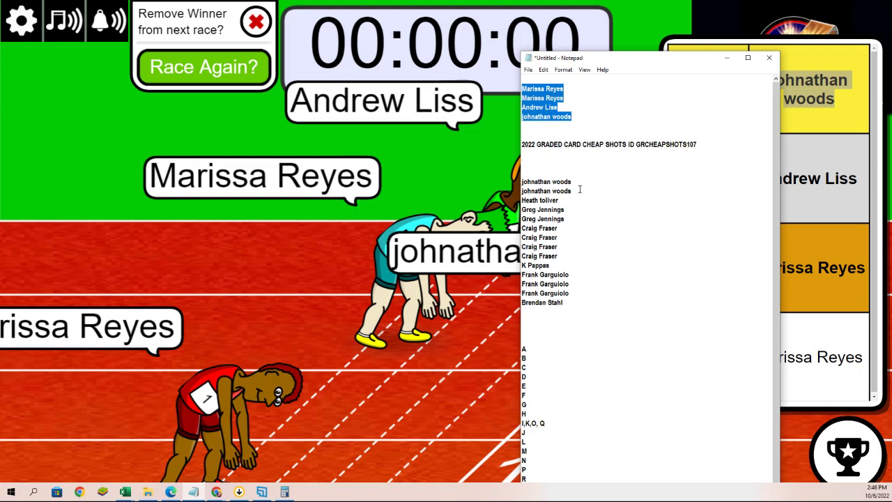
left_click(545, 171)
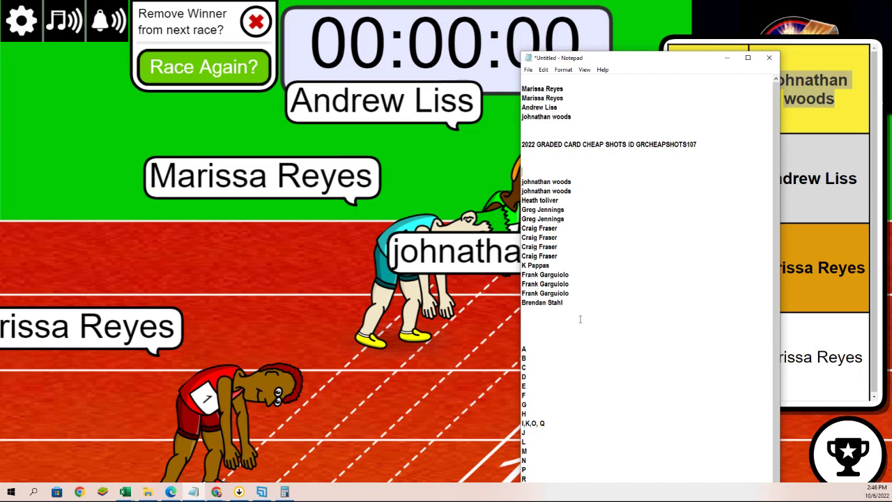
key("Return")
key("ctrl+v")
key("Return")
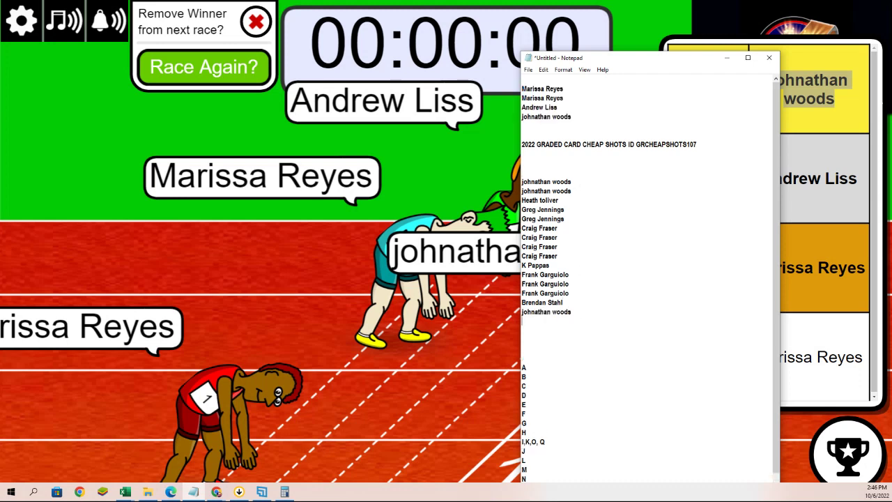
key("ctrl+v")
key("Return")
key("ctrl+v")
key("Return")
key("ctrl+v")
key("Return")
key("ctrl+v")
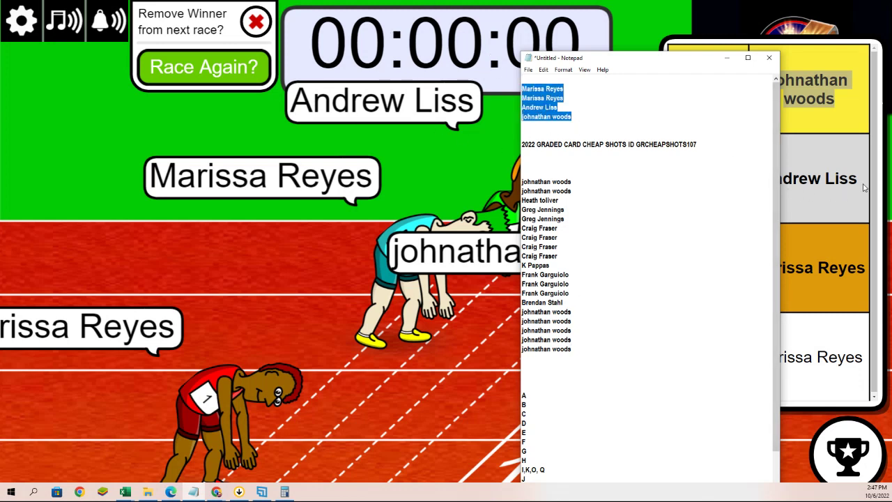
Step: Delete the original top names, copy the whole owner list, and exit the fullscreen race view
key("Delete")
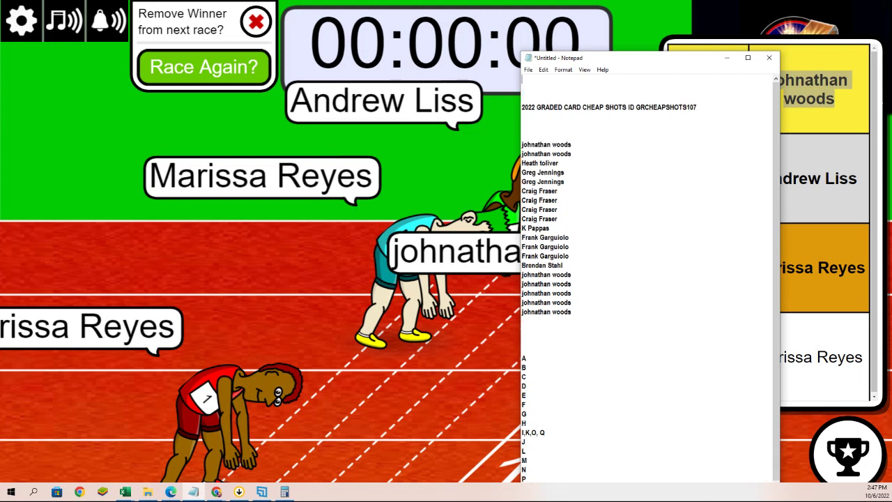
mouse_move(576, 317)
left_mouse_down()
mouse_move(530, 155)
mouse_move(506, 147)
left_mouse_up()
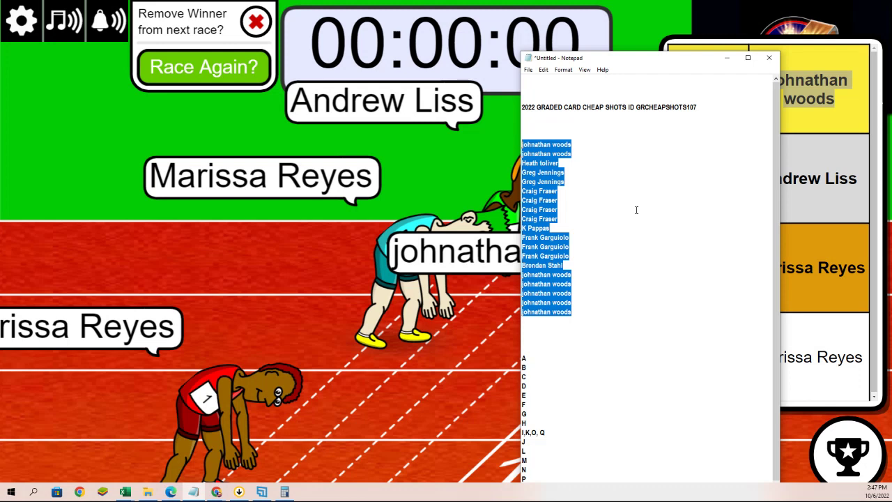
right_click(541, 155)
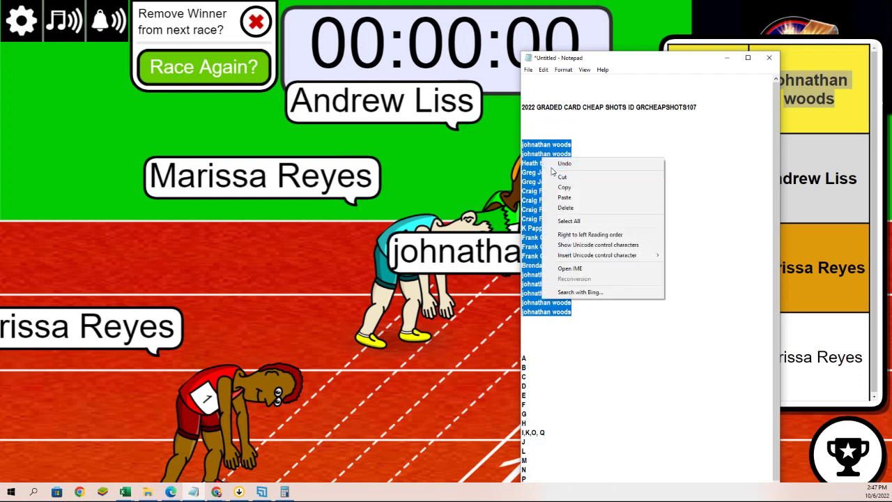
left_click(561, 186)
key("super+Down")
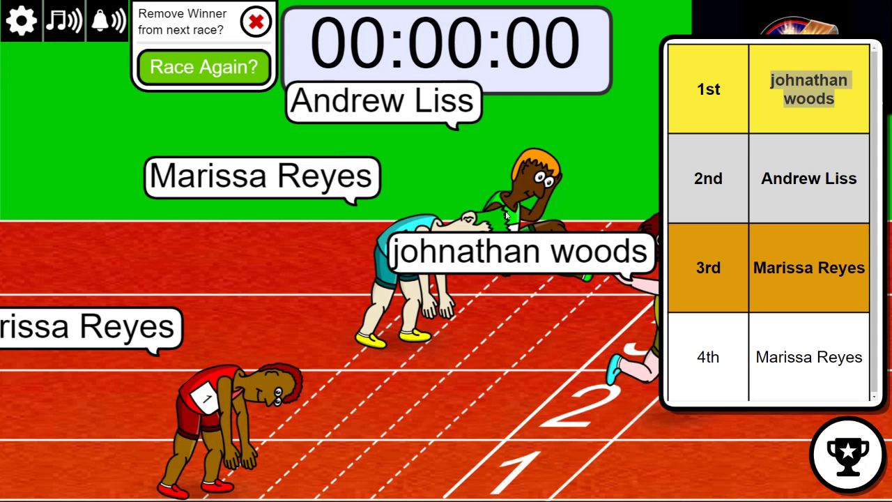
key("Escape")
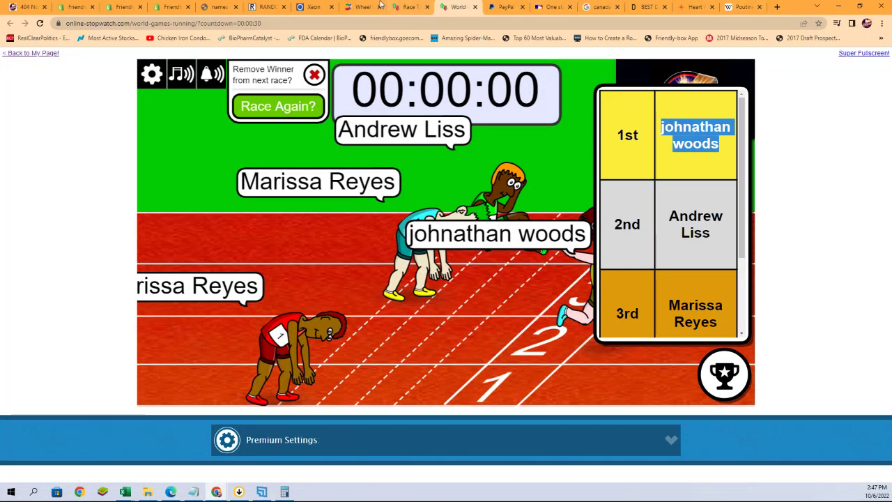
Step: Paste the owner names from Notepad into the List Randomizer box, with the page zoomed to 150%
left_click(267, 7)
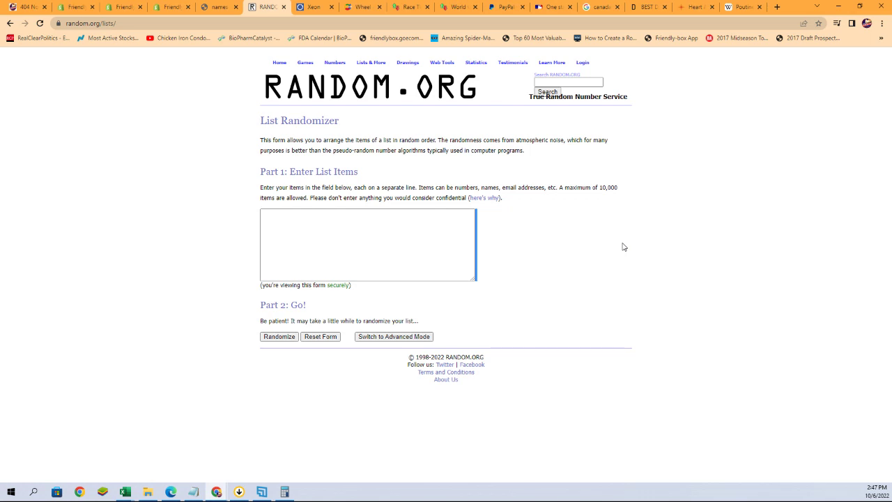
key("ctrl+plus")
key("ctrl+plus")
key("ctrl+plus")
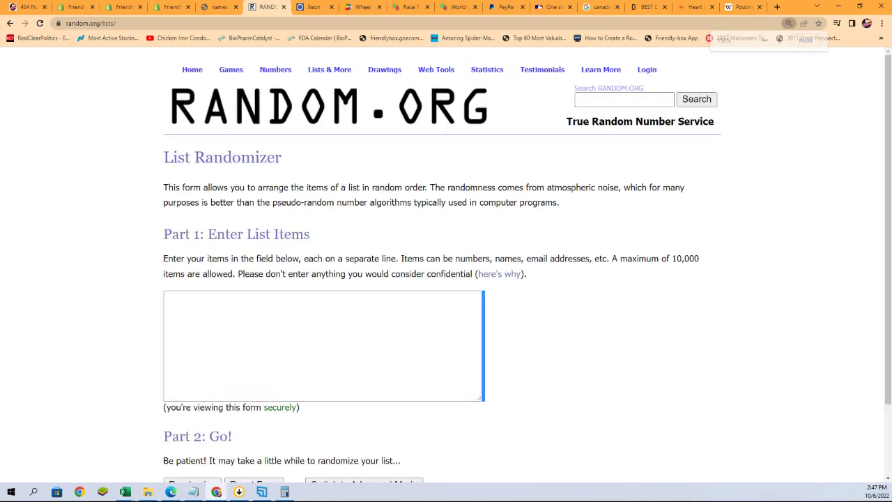
key("alt+Tab")
left_click_drag(567, 50, 587, 70)
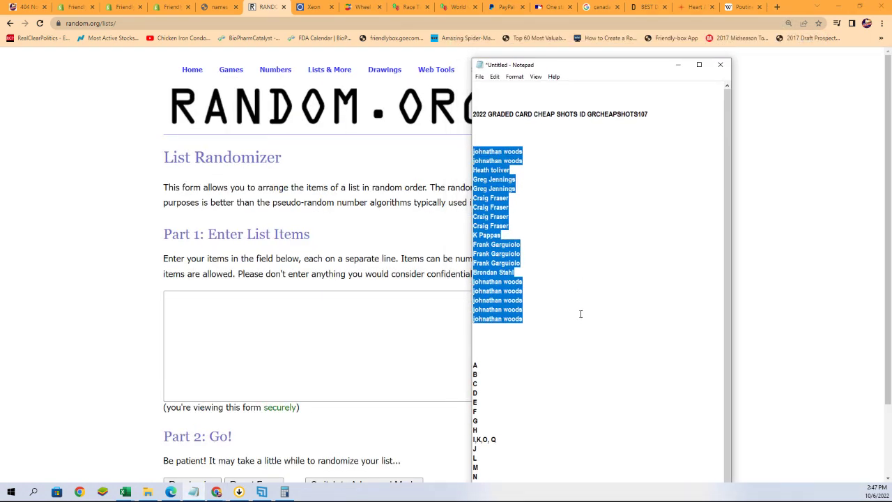
right_click(486, 297)
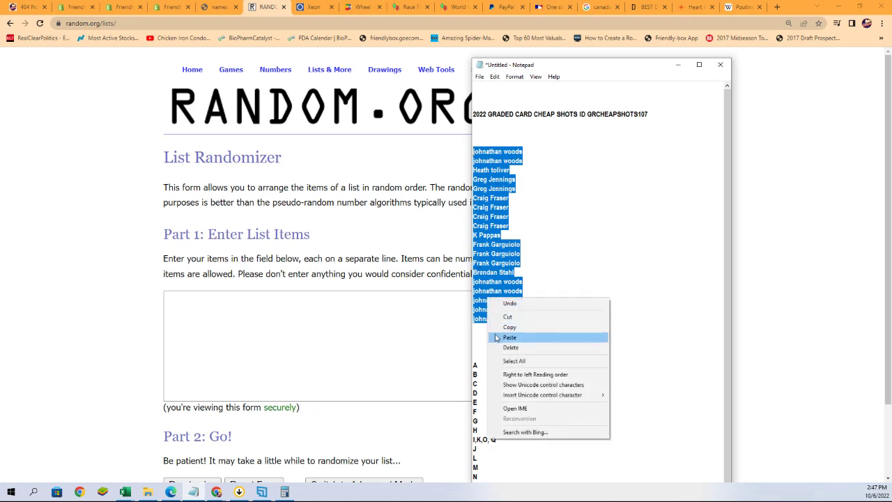
left_click(516, 326)
left_click(218, 310)
right_click(217, 310)
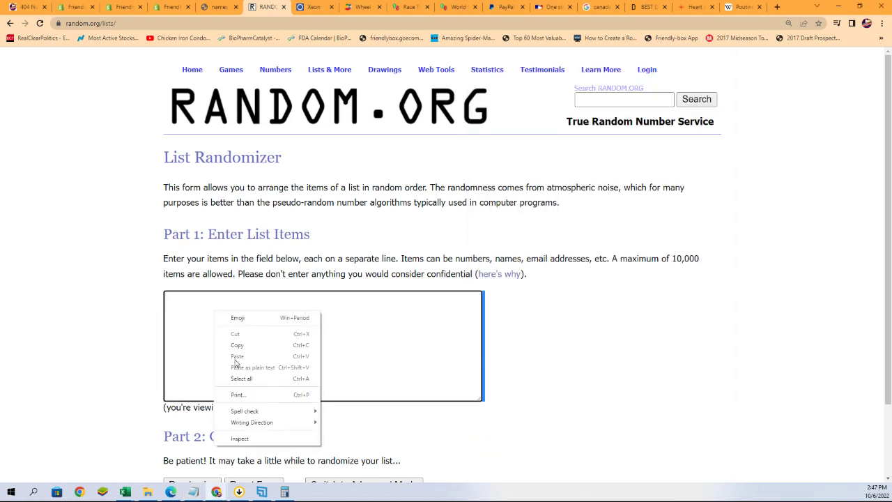
left_click(188, 315)
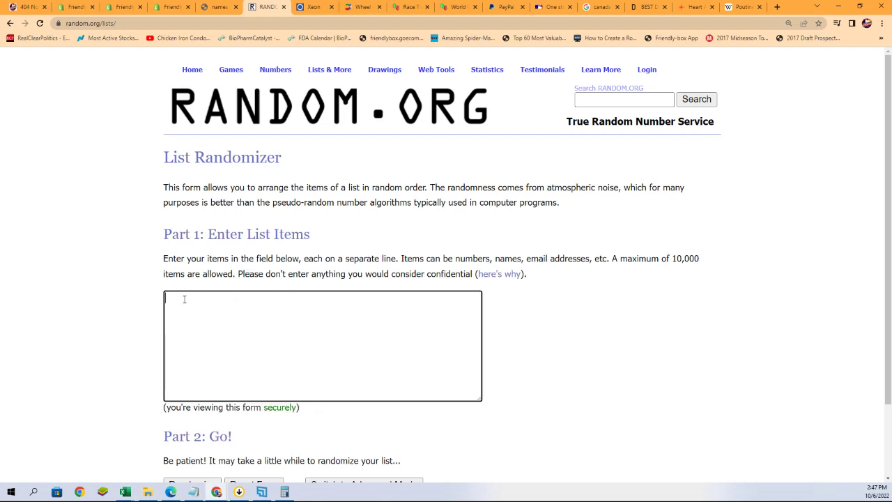
key("ctrl+v")
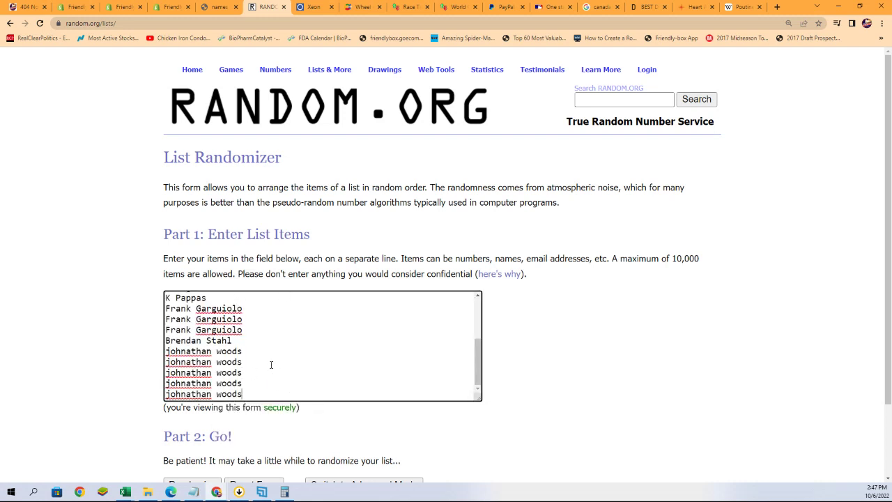
Step: Randomize the 19 names repeatedly and select the final shuffled list
scroll(266, 366, "up", 2)
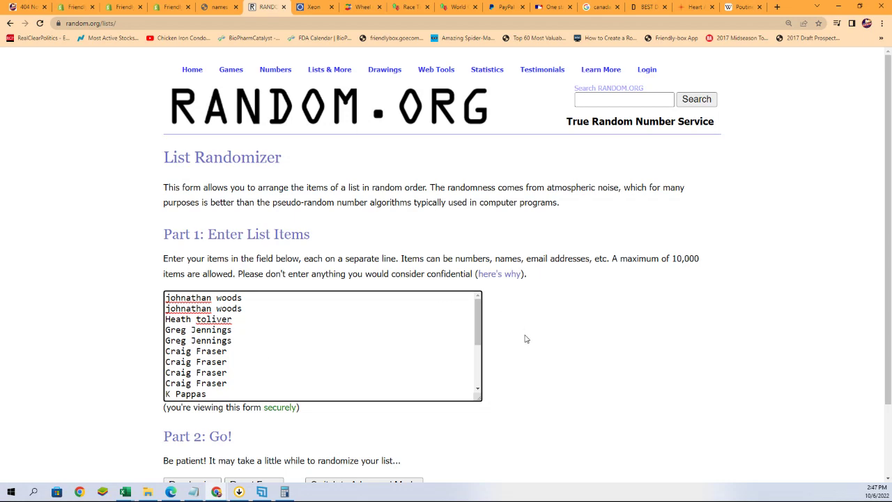
scroll(527, 339, "down", 2)
left_click(176, 396)
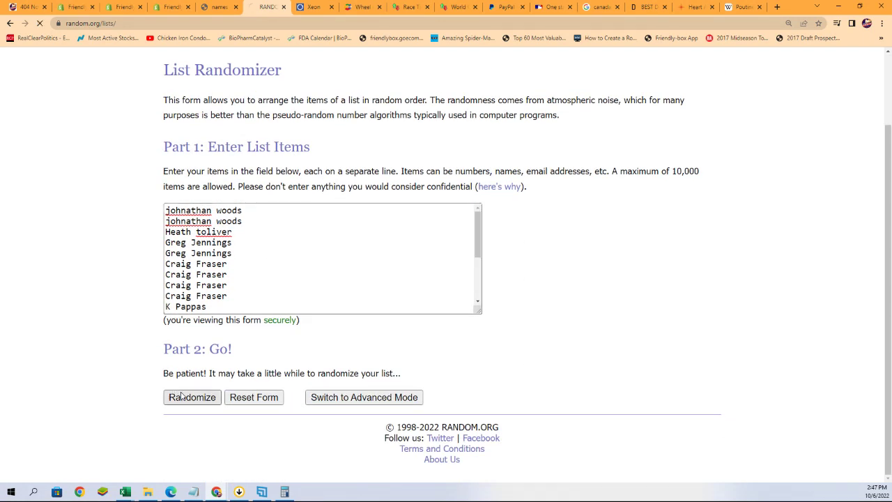
scroll(180, 394, "down", 2)
left_click(180, 396)
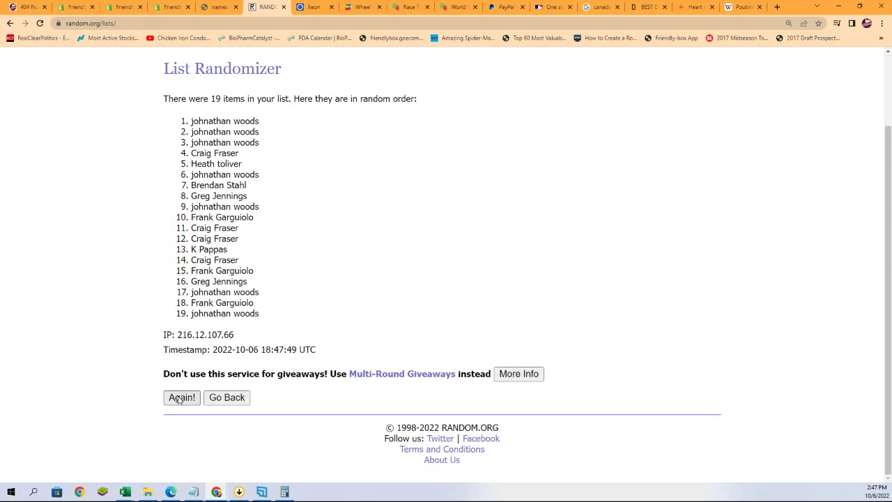
scroll(258, 326, "down", 3)
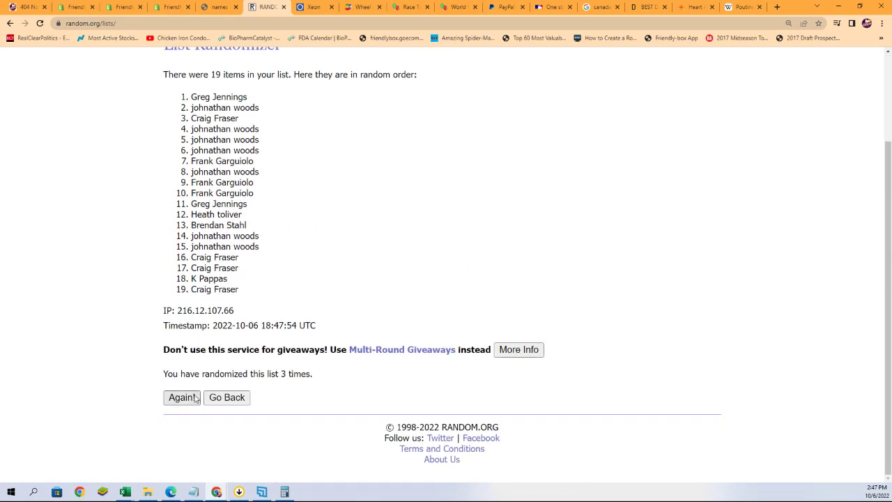
left_click(181, 396)
scroll(196, 375, "down", 2)
left_click(198, 397)
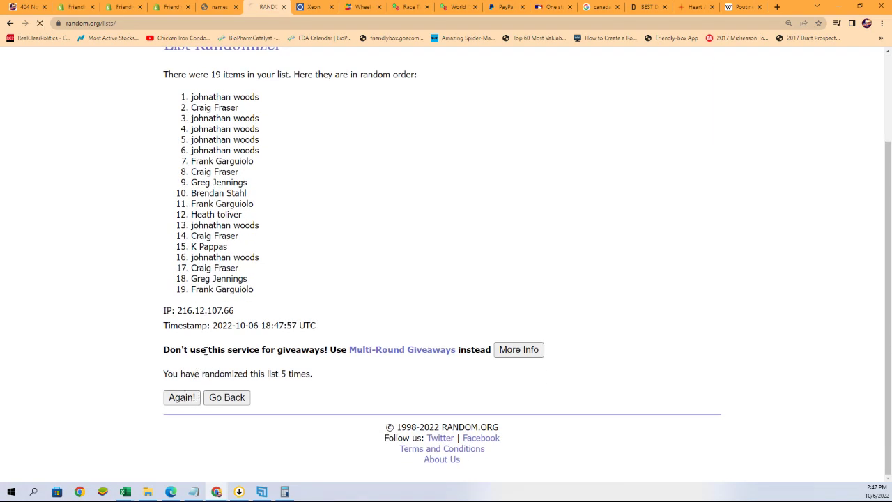
left_click(183, 398)
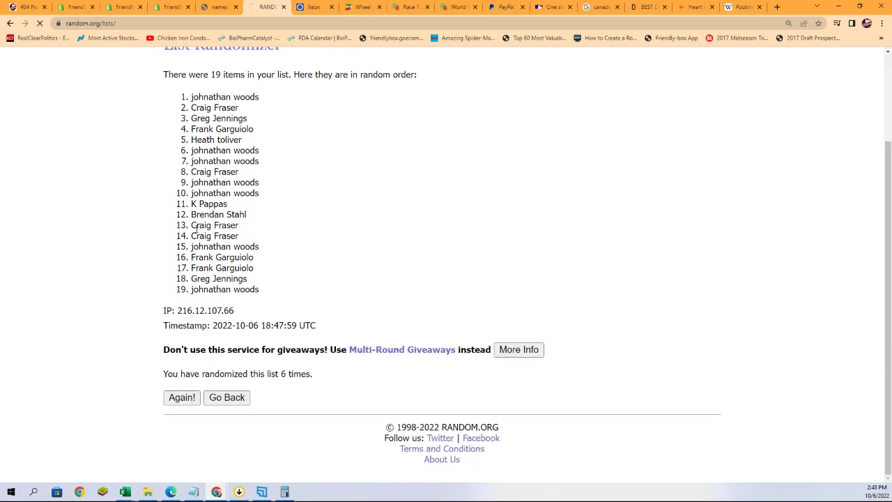
mouse_move(183, 203)
left_mouse_down()
mouse_move(259, 319)
mouse_move(263, 401)
mouse_move(253, 395)
left_mouse_up()
Step: Paste the copied shuffled names into Excel as plain text from A2 down, then move the window aside
right_click(207, 320)
left_click(221, 324)
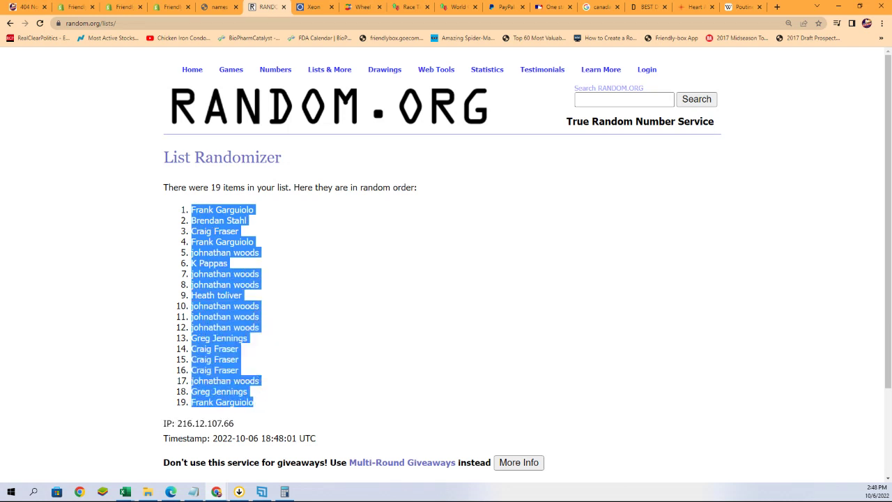
key("alt+Tab")
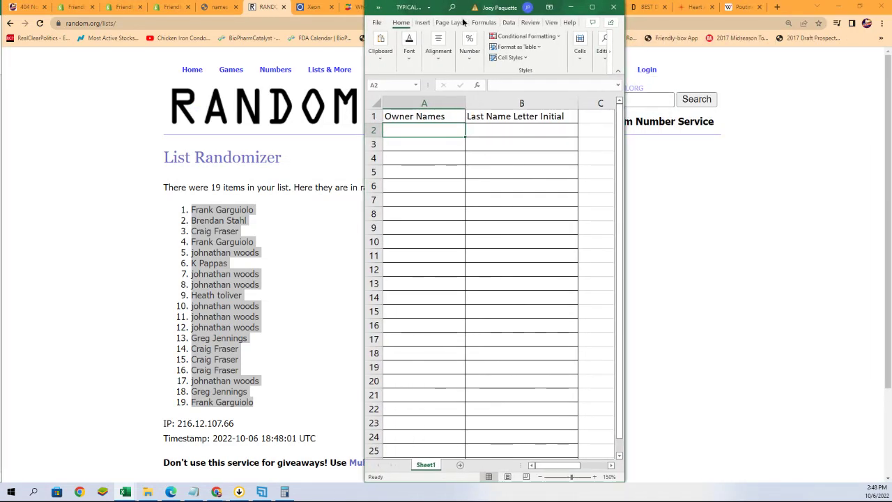
right_click(391, 131)
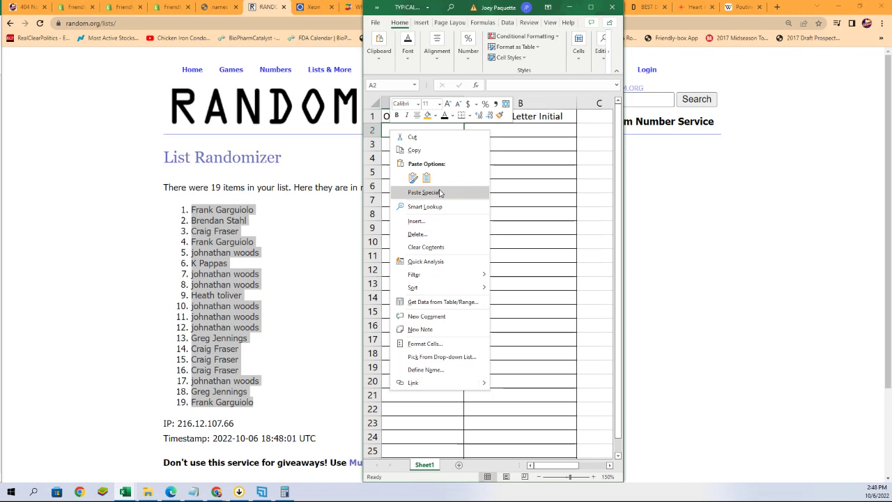
left_click(418, 193)
left_click(373, 140)
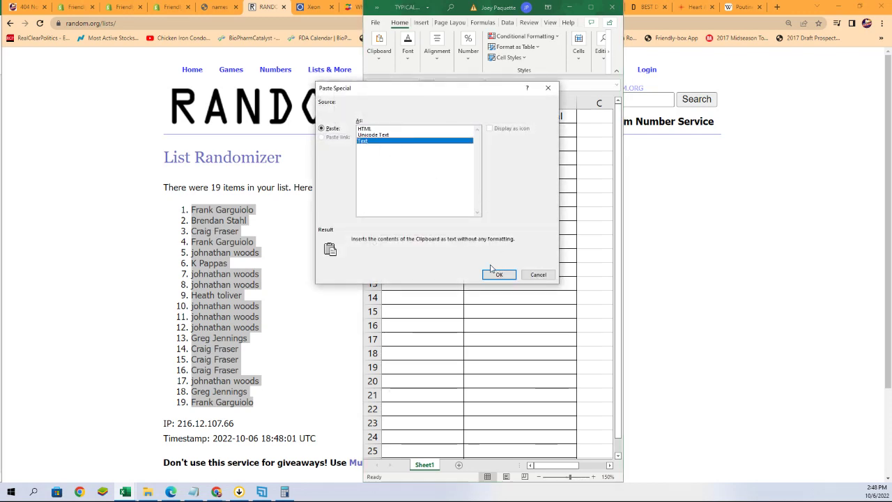
left_click(496, 274)
left_click(499, 129)
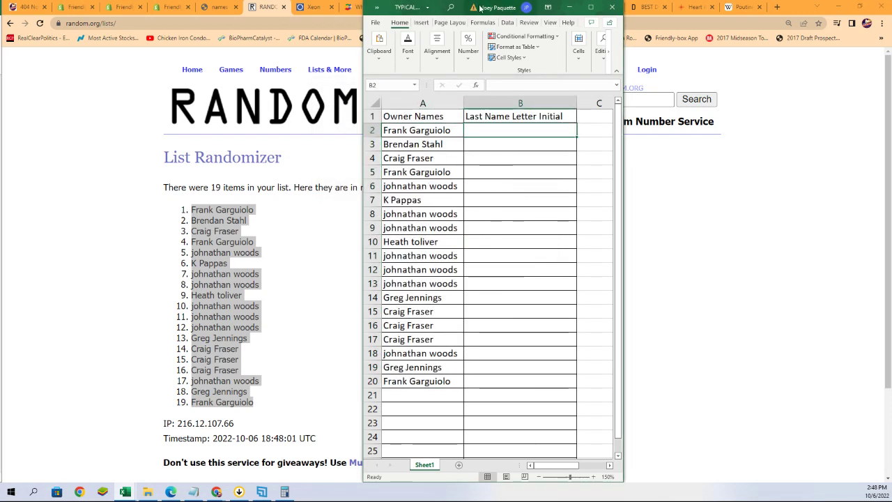
left_click_drag(465, 6, 891, 6)
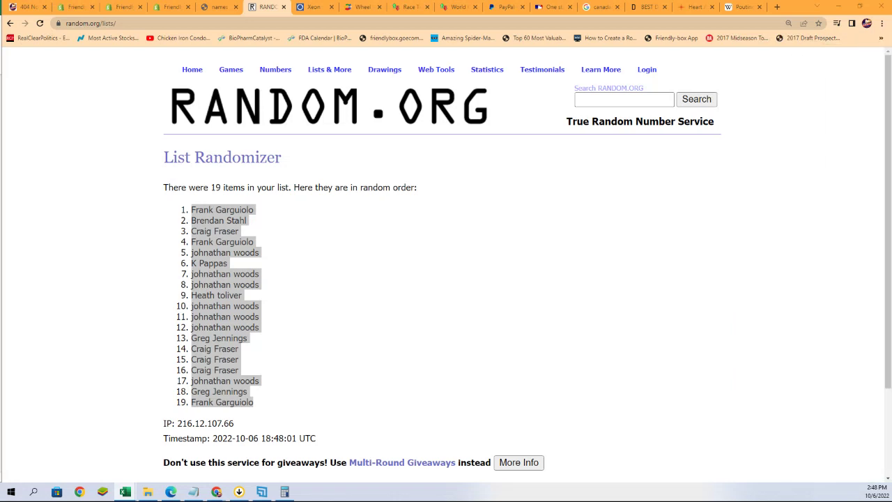
Step: Open a fresh List Randomizer and paste in the A-to-W last-name letter list copied from Notepad
mouse_move(348, 71)
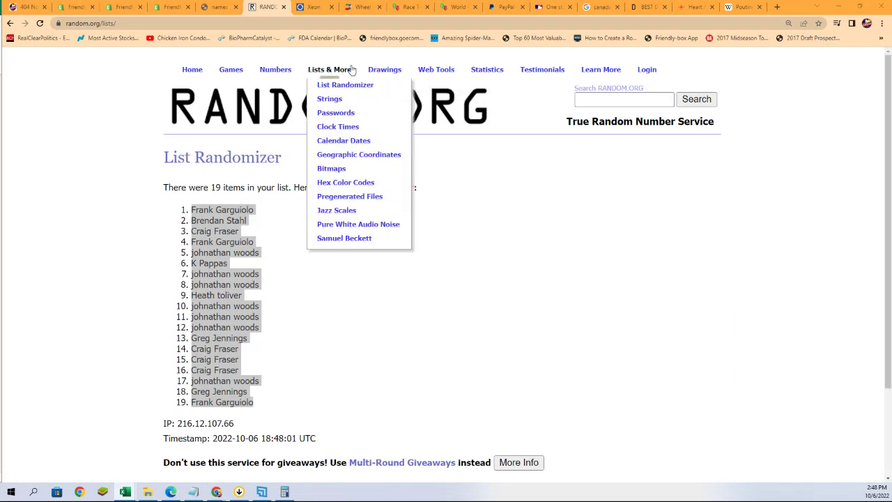
left_click(321, 85)
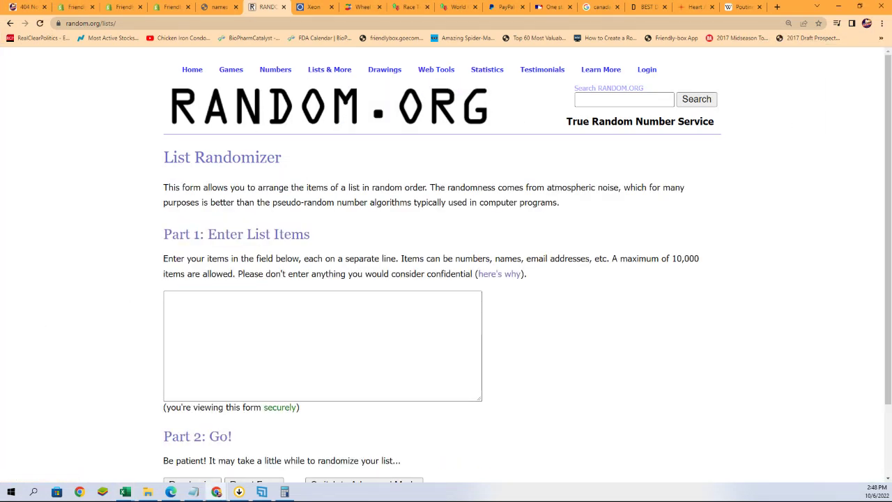
key("alt+Tab")
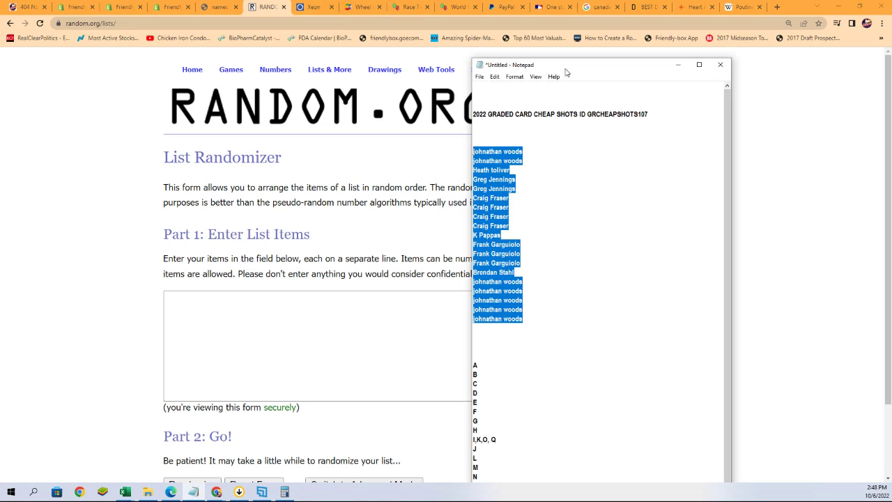
left_click_drag(566, 72, 565, 13)
mouse_move(491, 472)
left_mouse_down()
mouse_move(481, 453)
mouse_move(478, 300)
left_mouse_up()
right_click(475, 295)
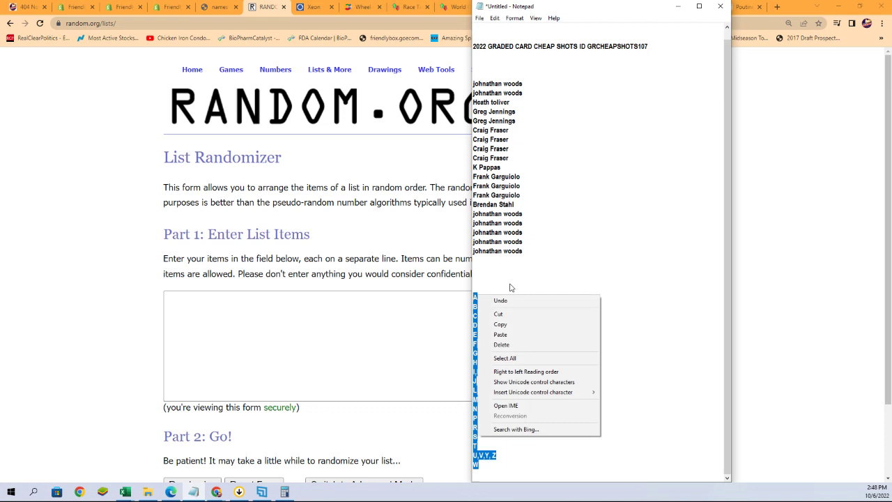
left_click(502, 322)
right_click(264, 313)
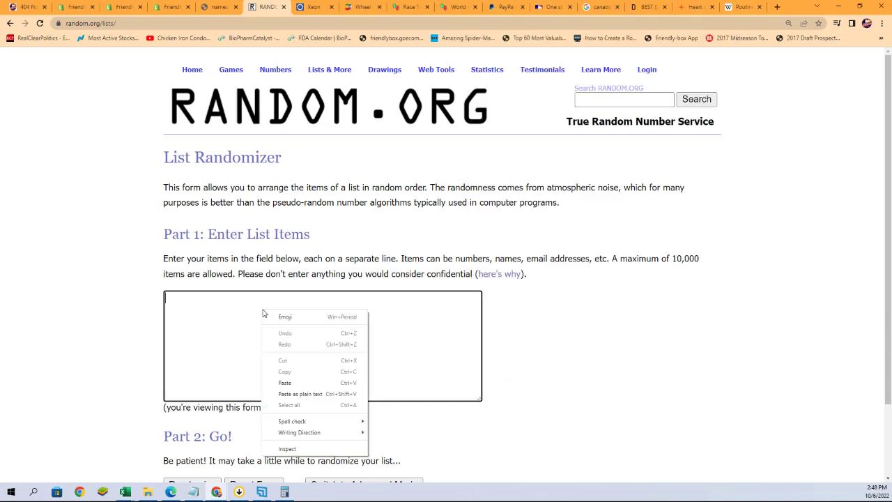
left_click(284, 383)
Step: Randomize the letter list repeatedly until it runs N to T, then select all 19 entries
scroll(600, 388, "down", 3)
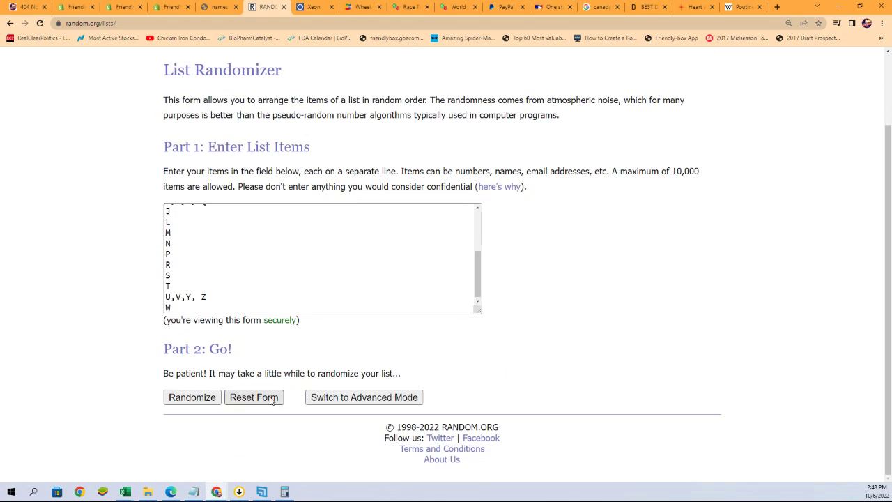
left_click(205, 400)
left_click(171, 401)
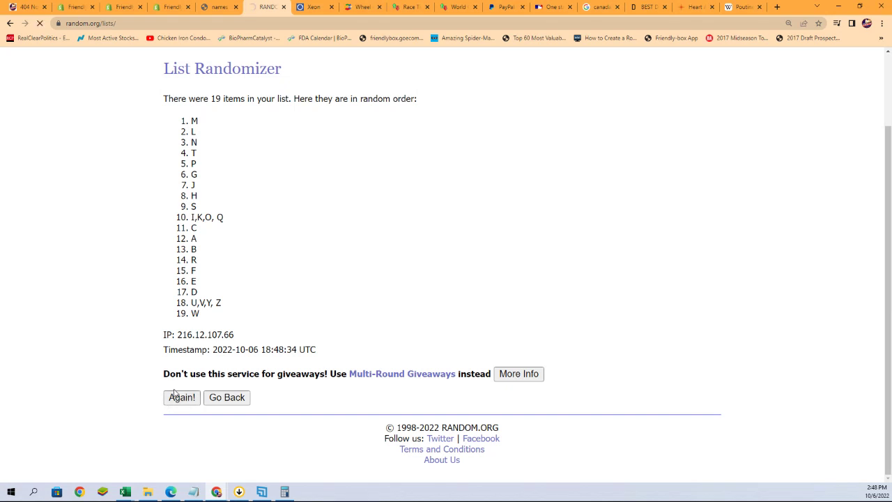
left_click(178, 403)
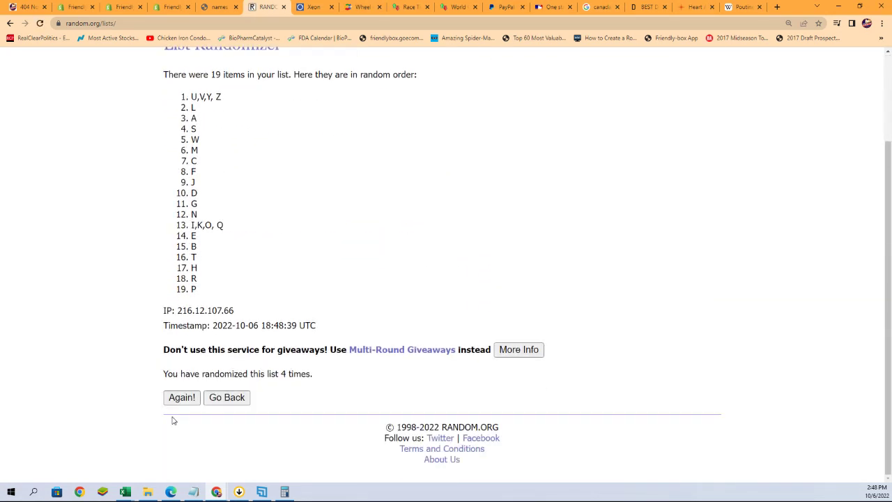
left_click(169, 401)
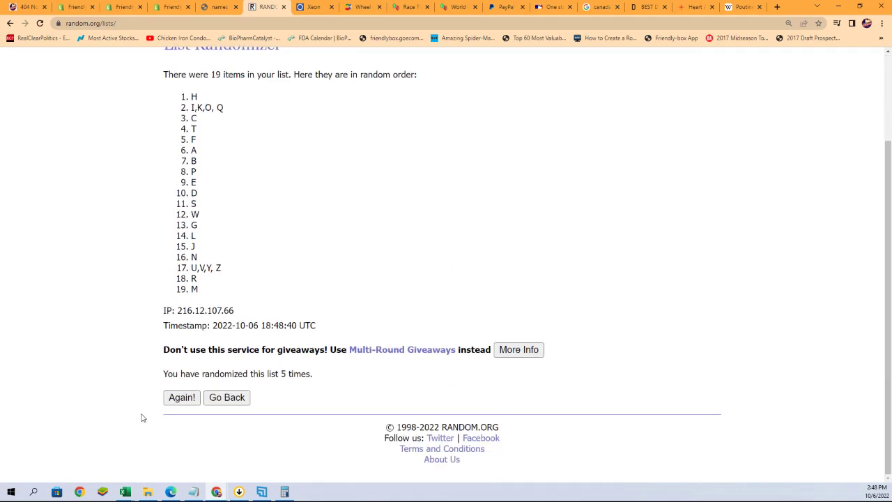
left_click(177, 402)
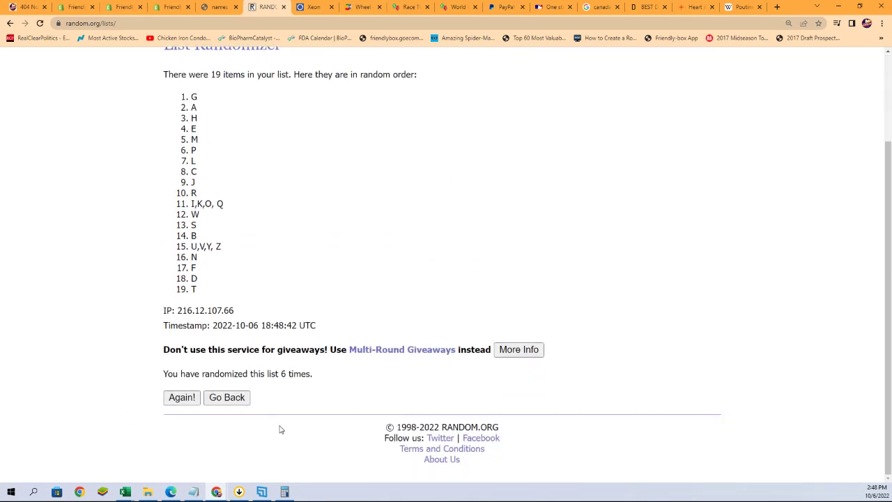
left_click(177, 401)
scroll(266, 240, "down", 1)
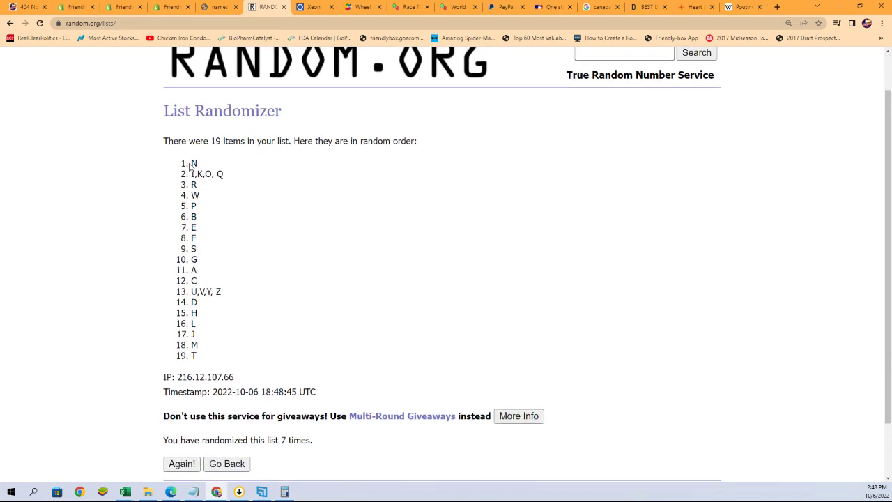
mouse_move(190, 165)
left_mouse_down()
mouse_move(209, 263)
mouse_move(209, 339)
mouse_move(198, 351)
left_mouse_up()
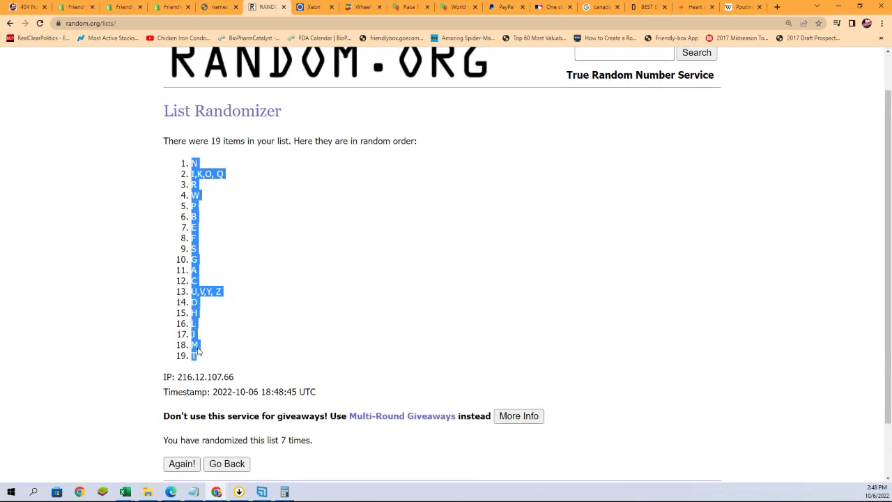
Step: Copy the randomized letters and paste them as plain text into Excel starting at B2
right_click(198, 351)
left_click(210, 352)
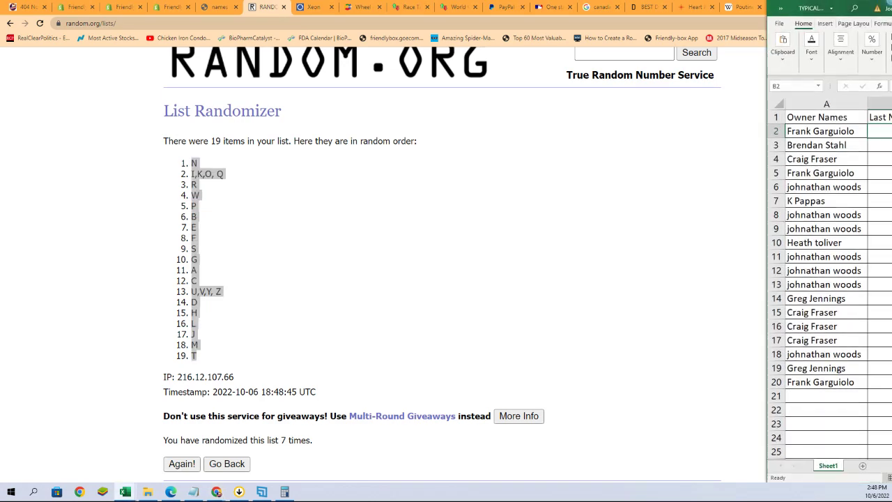
mouse_move(885, 7)
left_mouse_down()
mouse_move(478, 16)
mouse_move(419, 12)
mouse_move(418, 0)
left_mouse_up()
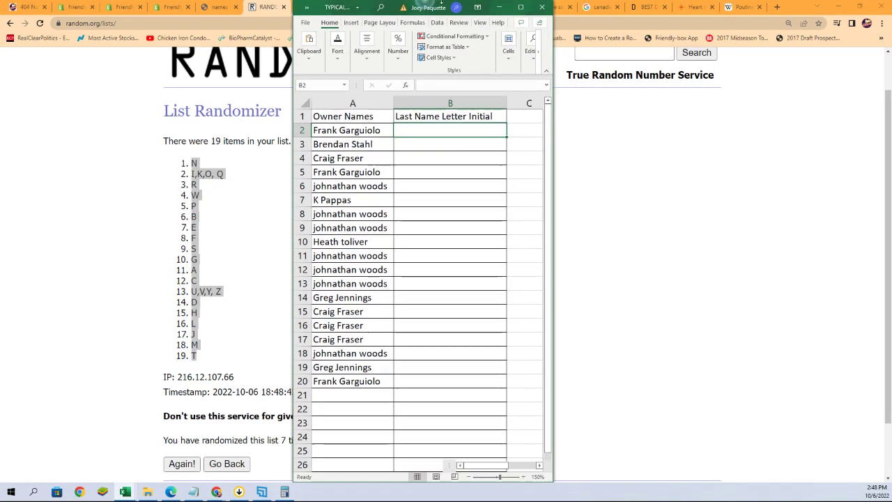
right_click(400, 131)
left_click(430, 195)
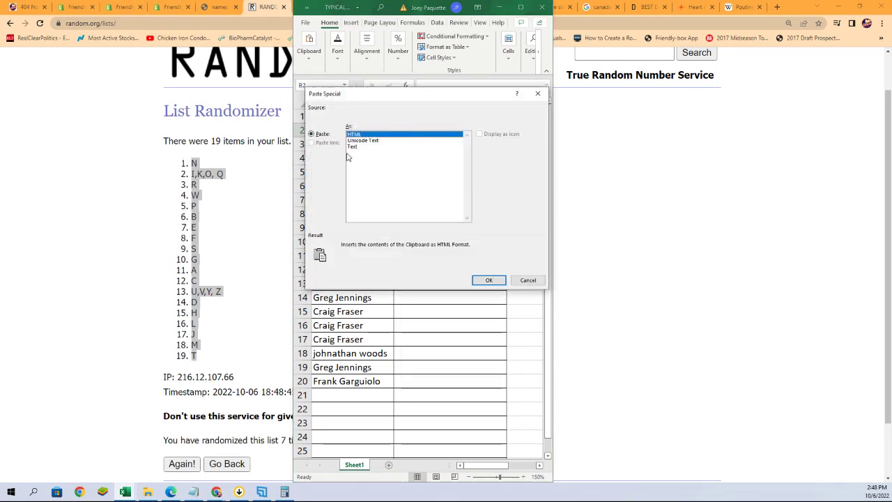
left_click(353, 147)
left_click(488, 279)
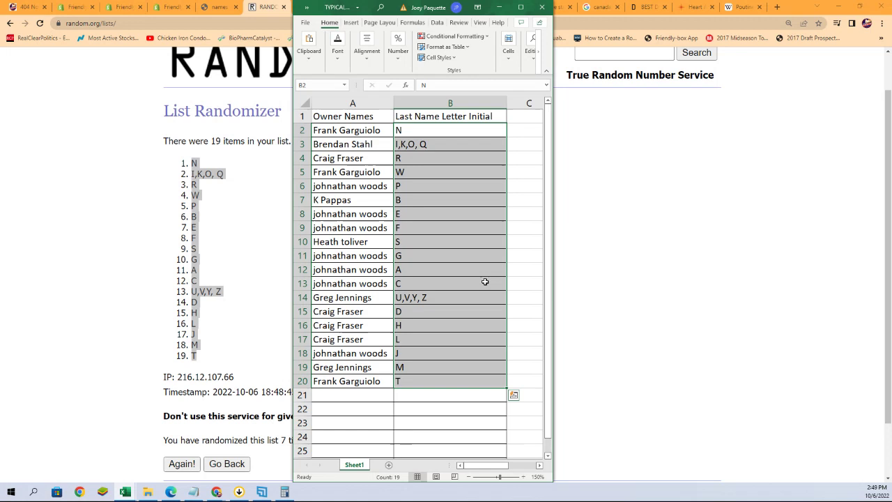
Step: Narrow column B to fit the letters and select the A1:B23 table
left_click(450, 103)
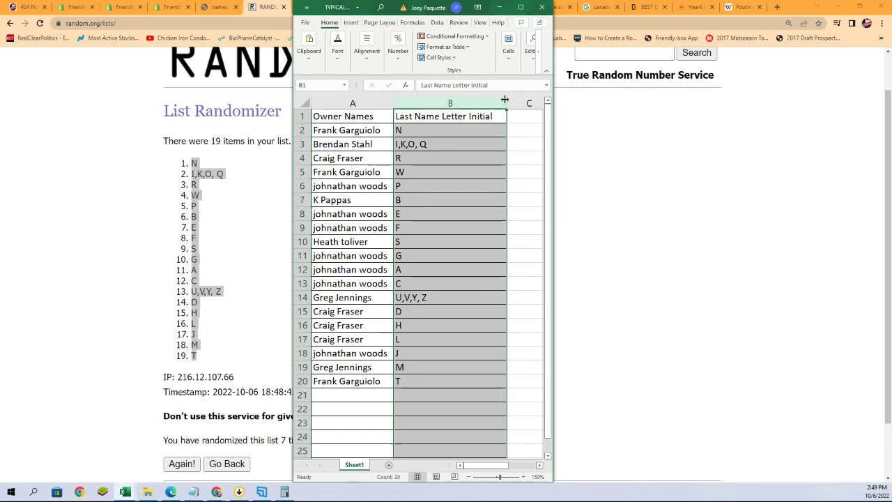
mouse_move(506, 103)
left_mouse_down()
mouse_move(425, 105)
mouse_move(442, 104)
left_mouse_up()
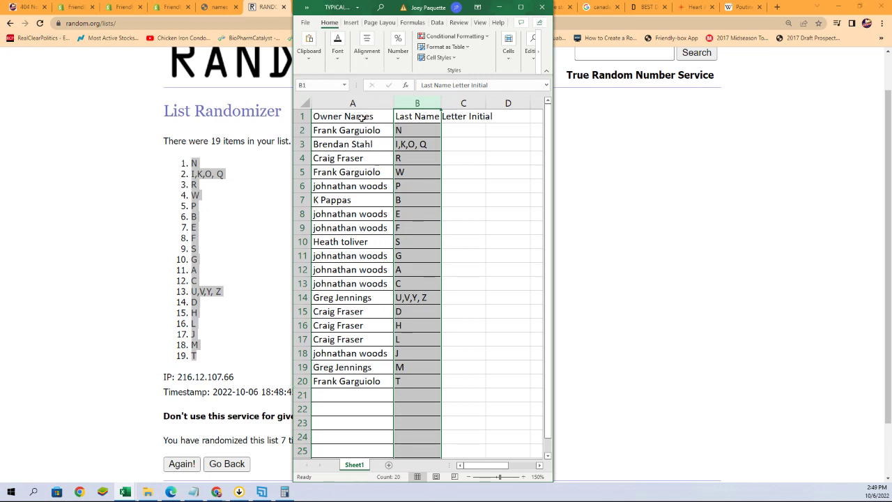
left_click(349, 368)
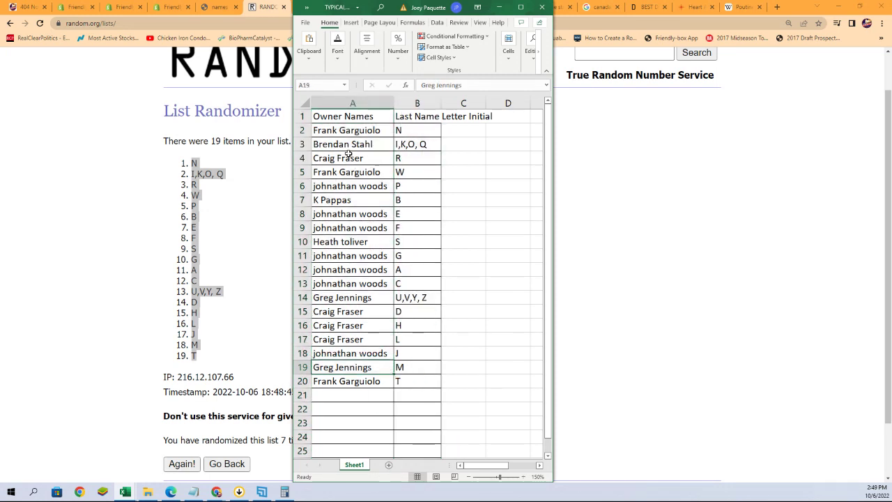
mouse_move(361, 114)
left_mouse_down()
mouse_move(392, 349)
mouse_move(419, 423)
left_mouse_up()
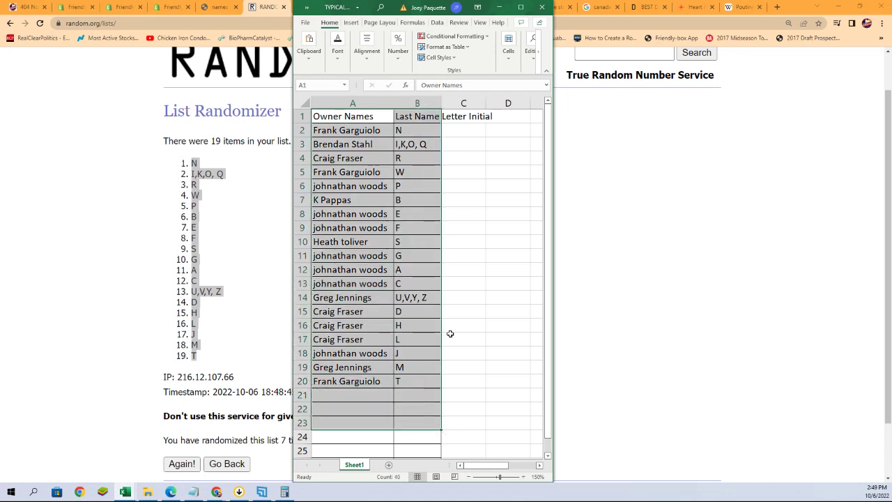
Step: Sort the table by column B from A to Z
left_click(437, 22)
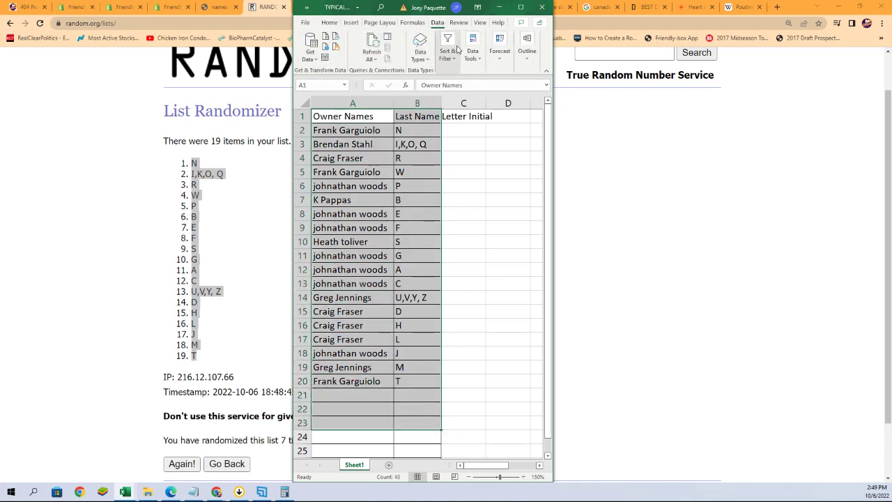
left_click(441, 58)
left_click(458, 89)
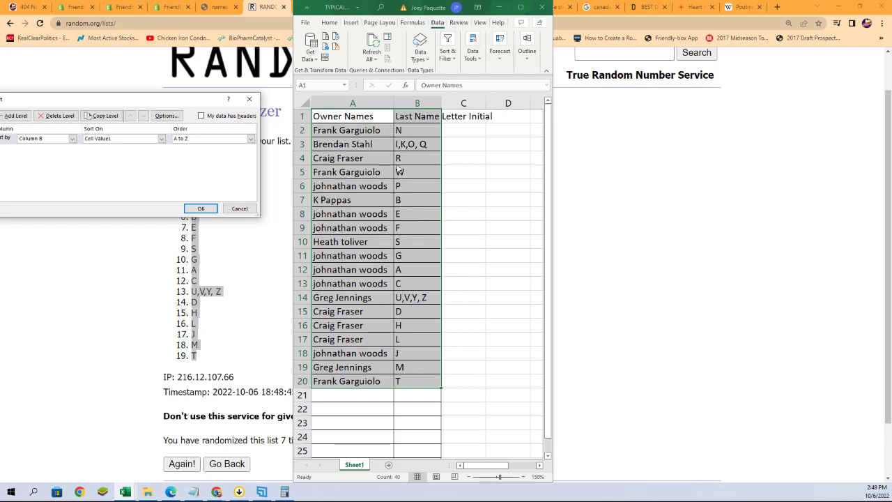
left_click(200, 209)
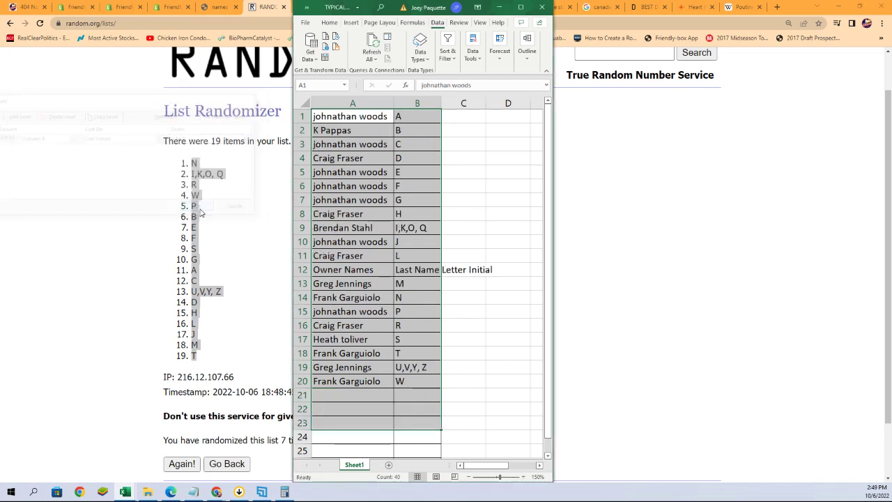
Step: Delete row 12, the header row that ended up mid-list
left_click(367, 367)
left_click_drag(302, 368, 305, 270)
right_click(306, 270)
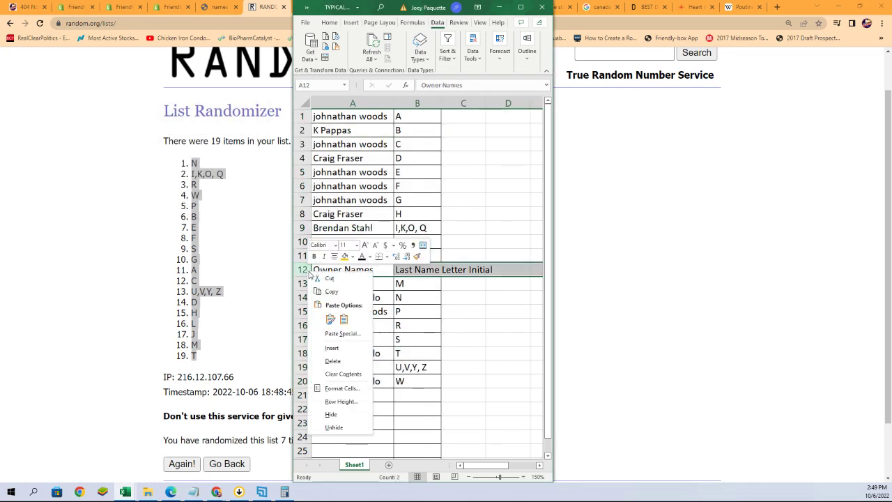
left_click(332, 359)
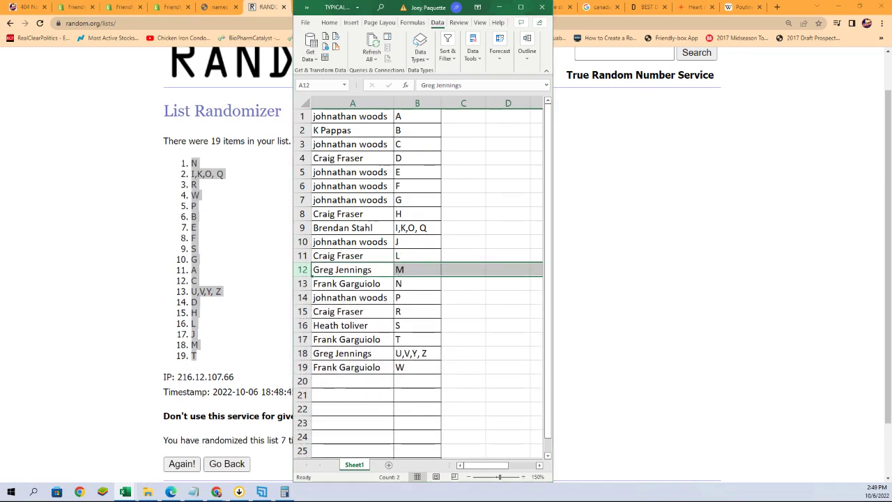